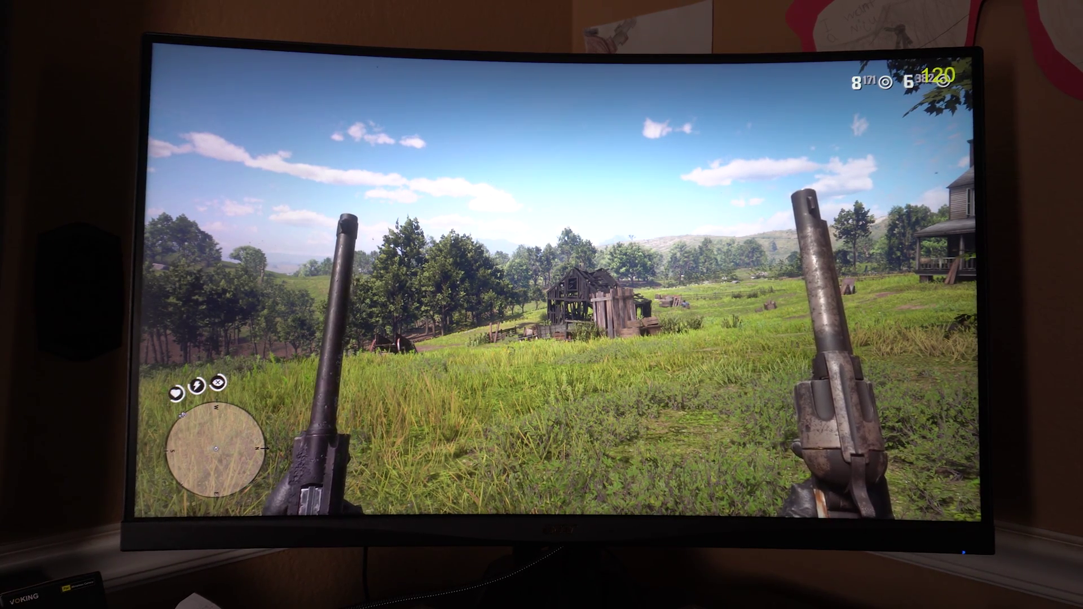
Step: Launch the console Settings from the guide over the game
{"action": "key", "text": "super"}
{"action": "key", "text": "Down"}
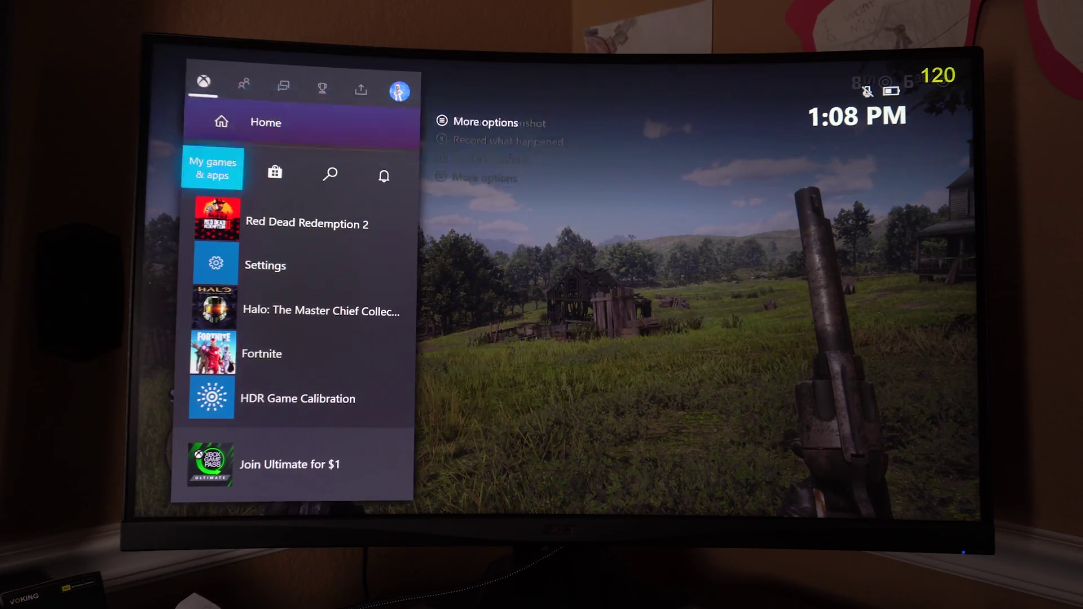
{"action": "key", "text": "Down"}
{"action": "key", "text": "Down"}
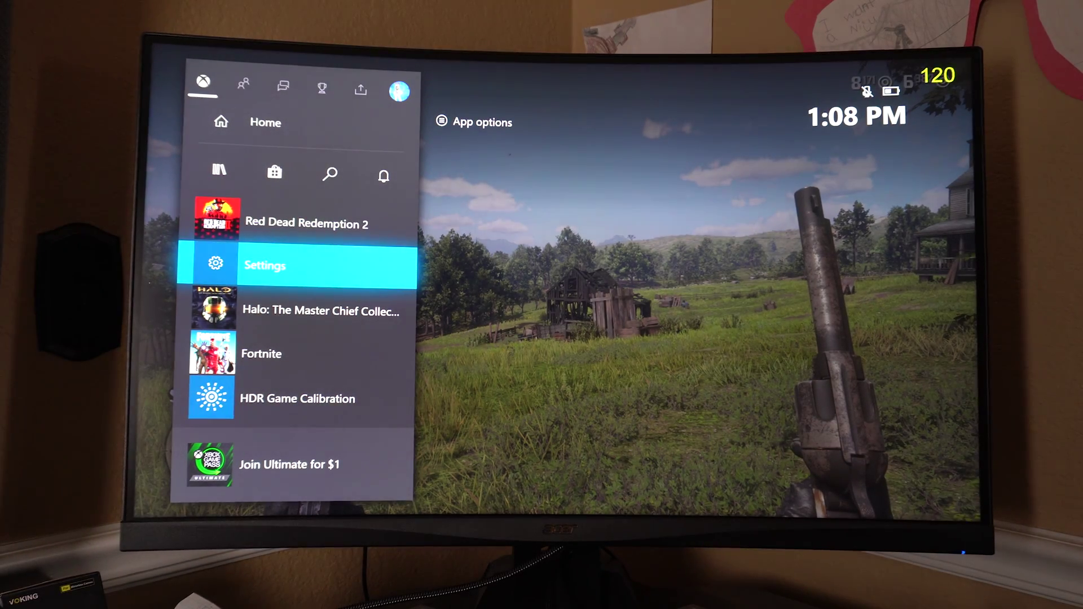
{"action": "key", "text": "Return"}
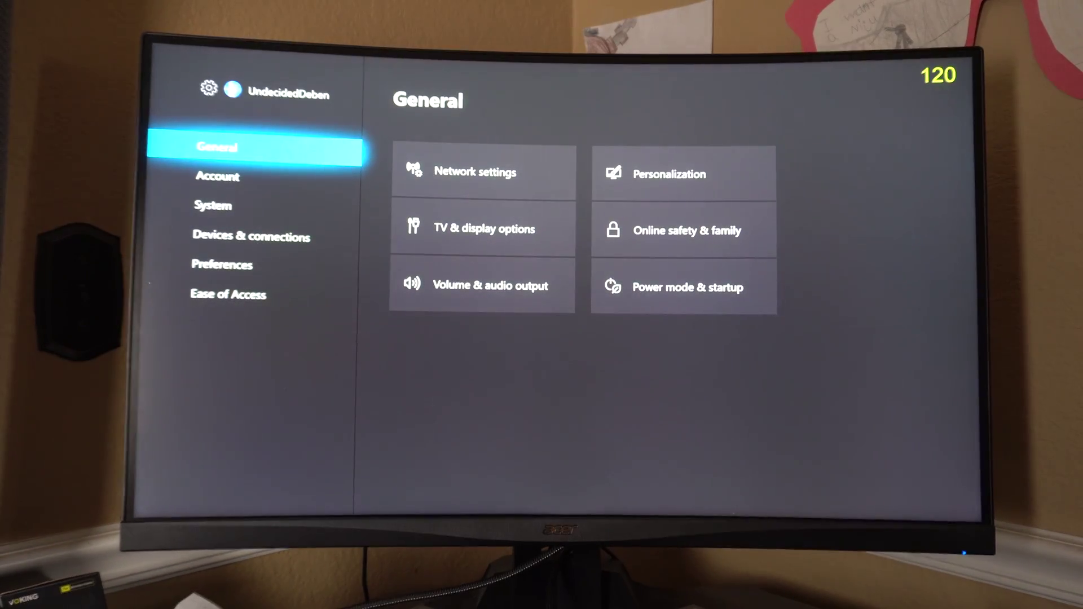
Step: Open the Video fidelity & overscan page under TV & display options
{"action": "key", "text": "Down"}
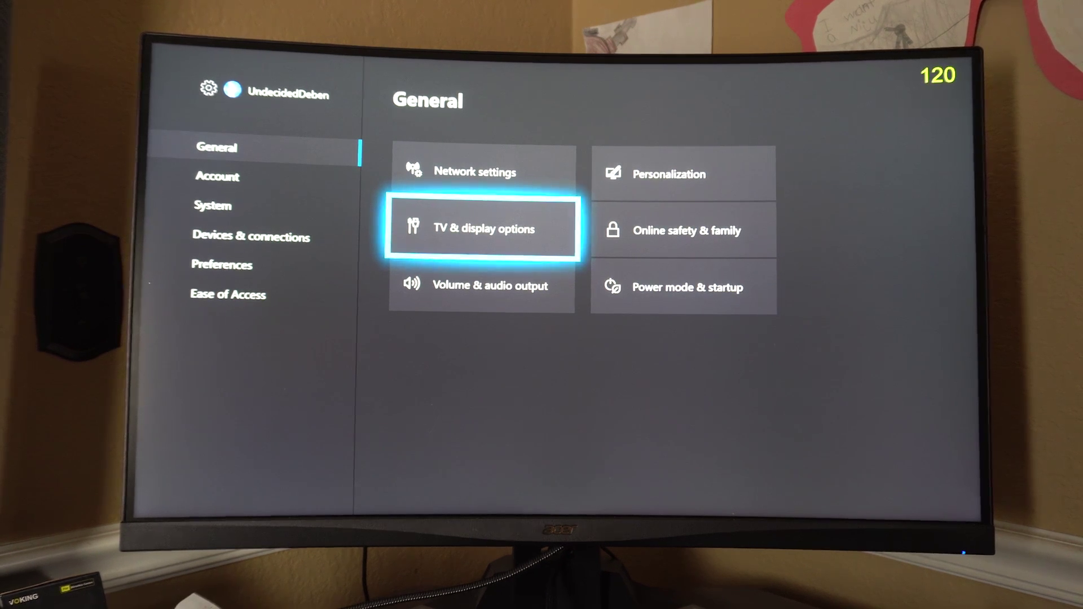
{"action": "key", "text": "Return"}
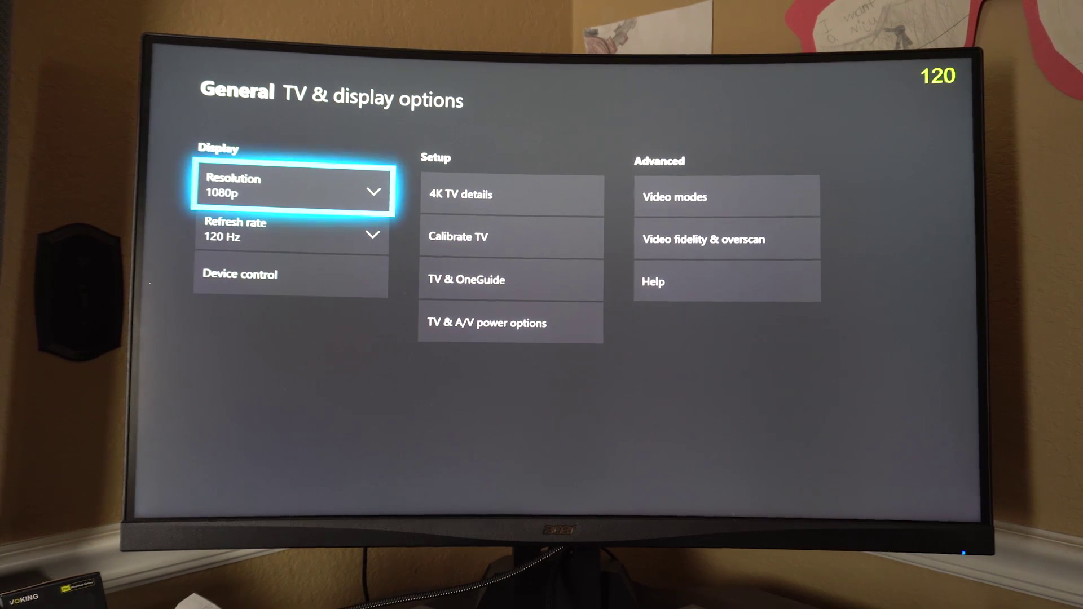
{"action": "key", "text": "Down"}
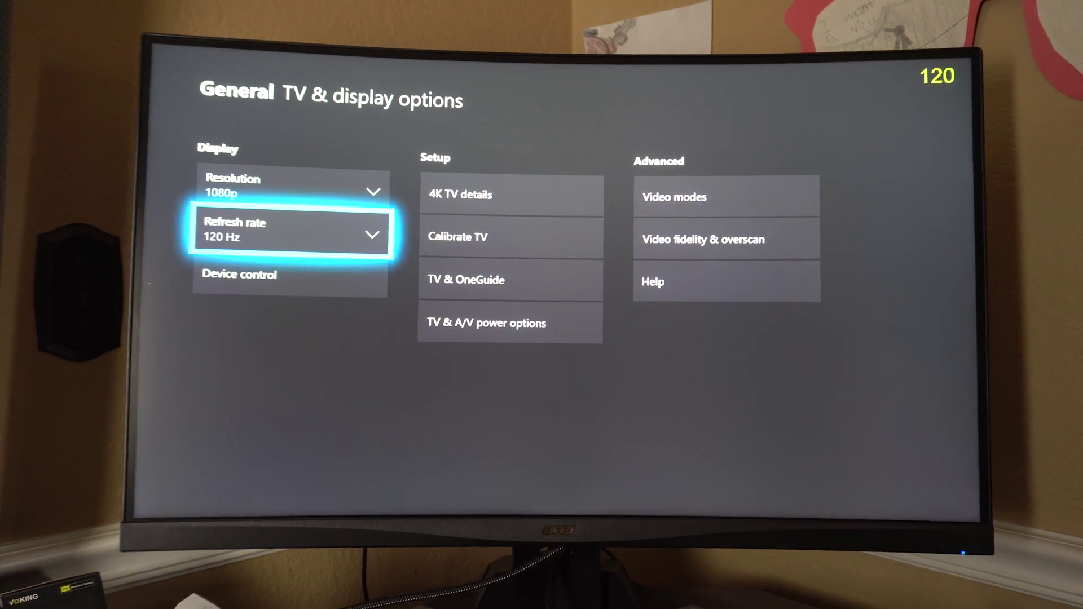
{"action": "key", "text": "Right"}
{"action": "key", "text": "Right"}
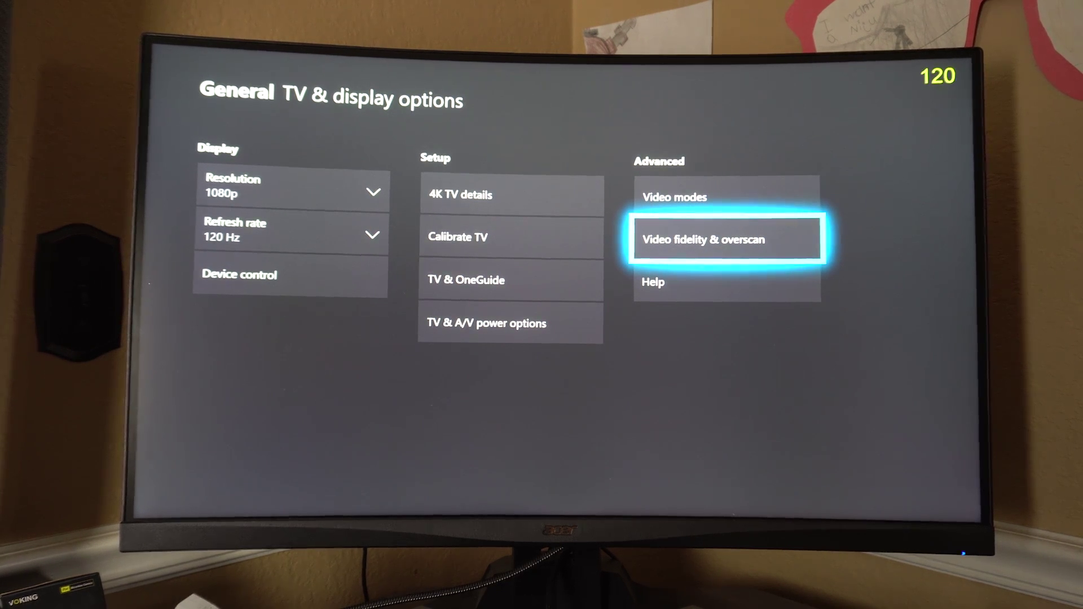
{"action": "key", "text": "Return"}
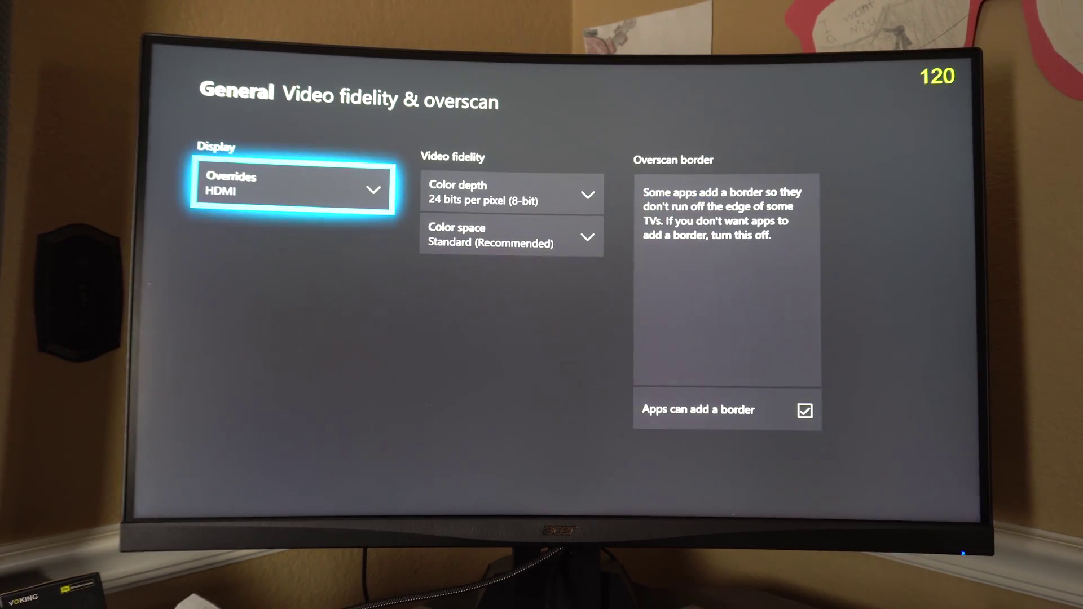
Step: Reset the display override to Auto-detect (Recommended) and return to TV & display options
{"action": "key", "text": "Return"}
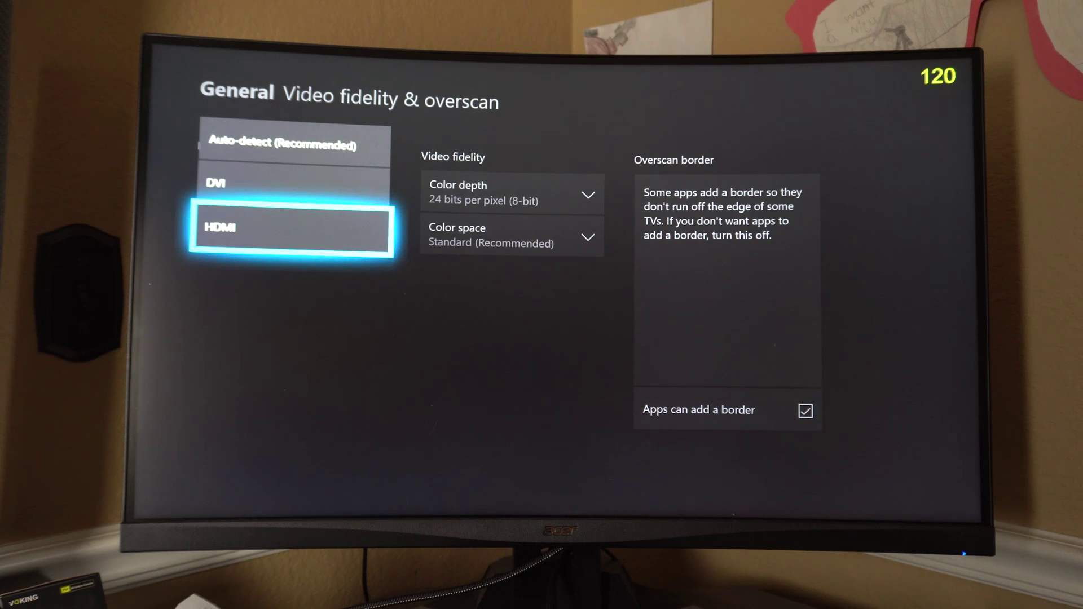
{"action": "key", "text": "Up"}
{"action": "key", "text": "Up"}
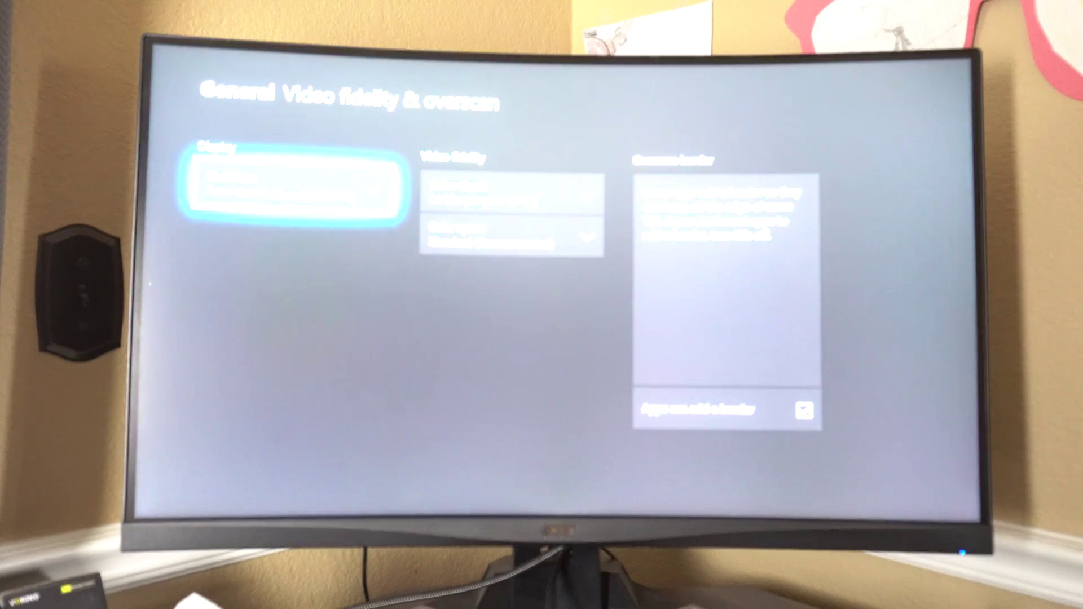
{"action": "key", "text": "Escape"}
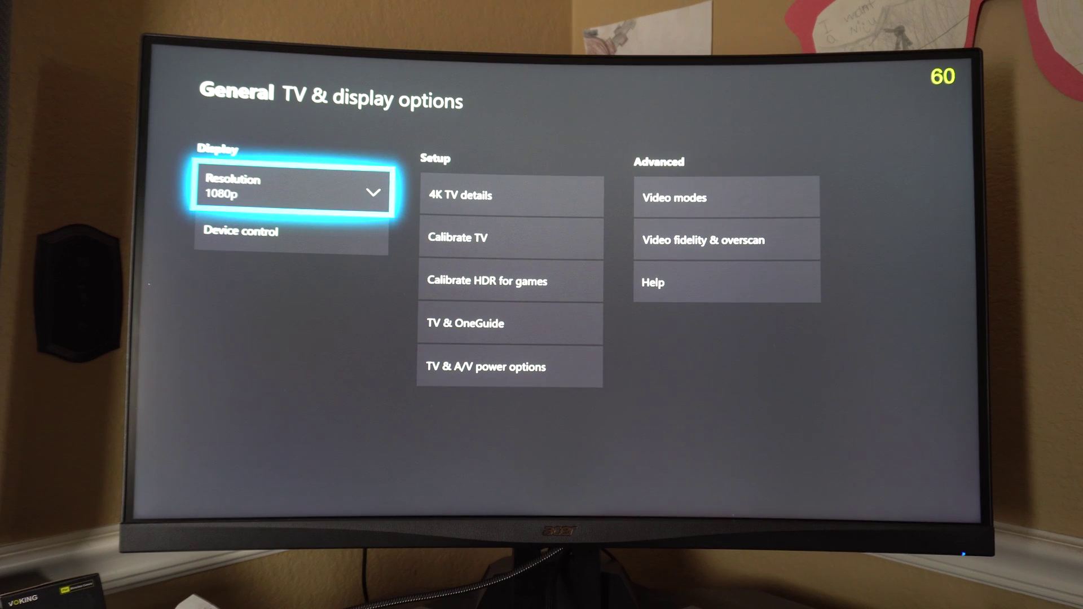
Step: Reopen Video fidelity & overscan and highlight HDMI in the display override list
{"action": "key", "text": "Down"}
{"action": "key", "text": "Up"}
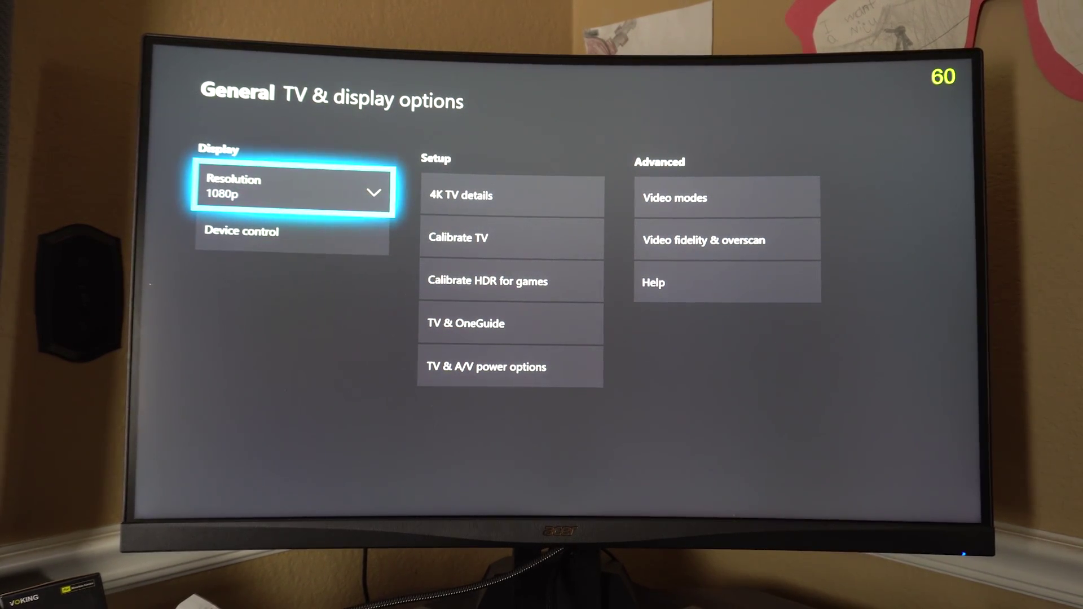
{"action": "key", "text": "Down"}
{"action": "key", "text": "Up"}
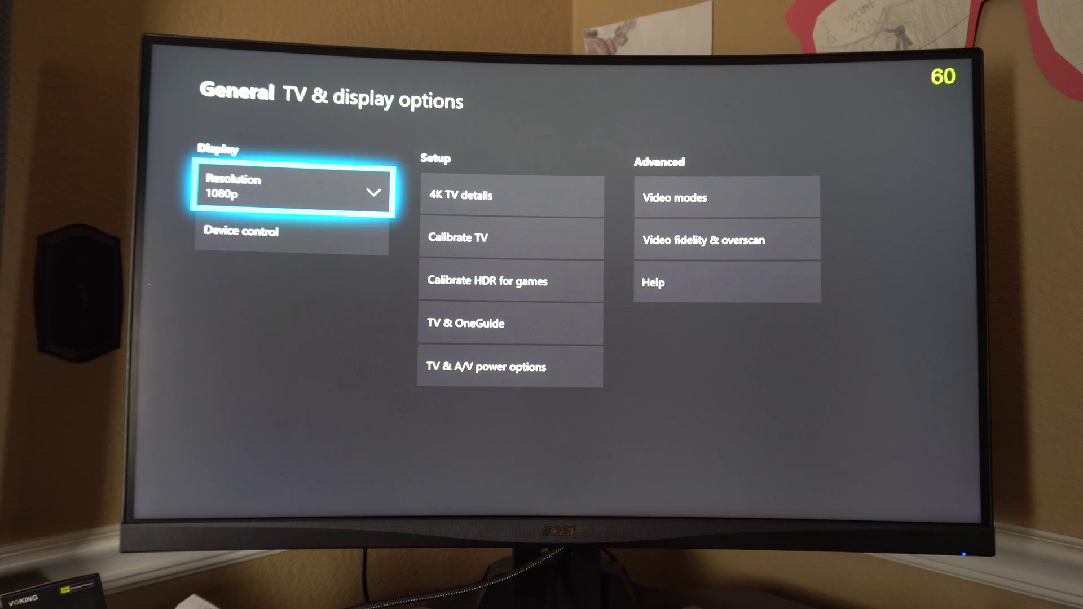
{"action": "key", "text": "Down"}
{"action": "key", "text": "Right"}
{"action": "key", "text": "Right"}
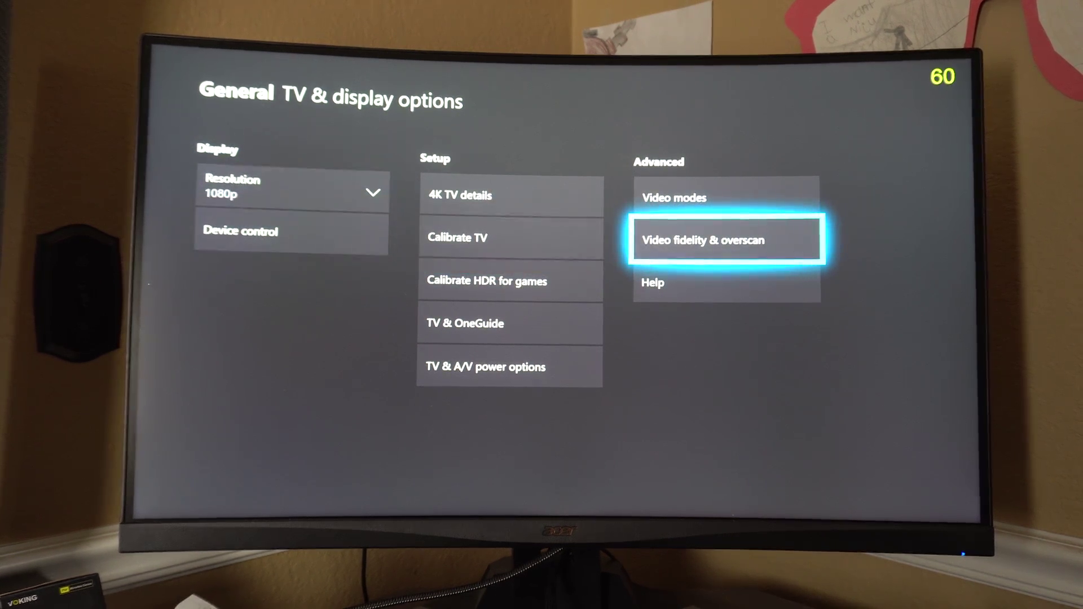
{"action": "key", "text": "Return"}
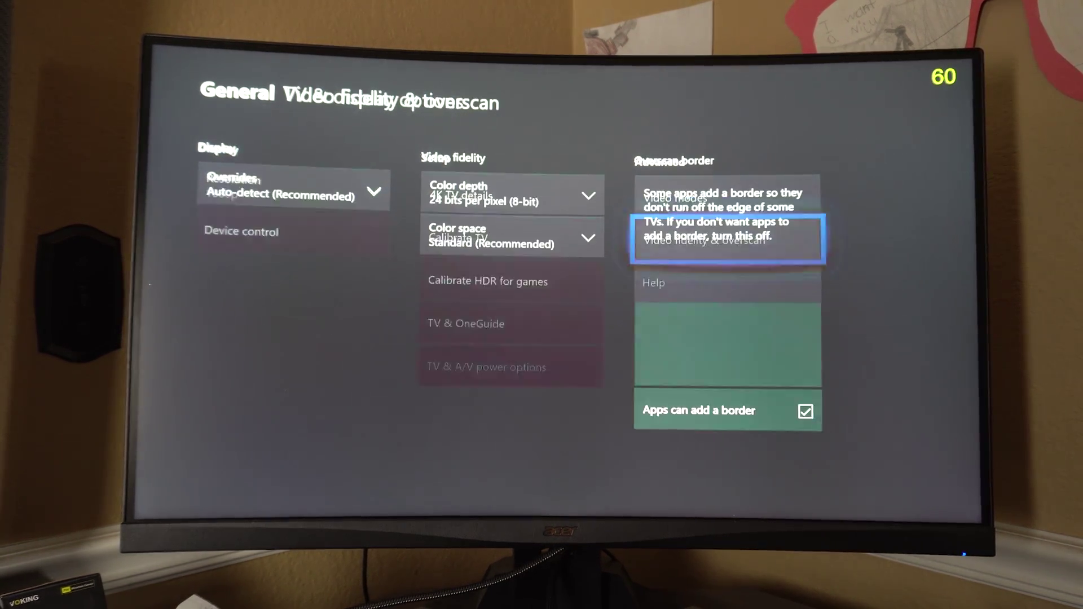
{"action": "key", "text": "Return"}
{"action": "key", "text": "Down"}
{"action": "key", "text": "Down"}
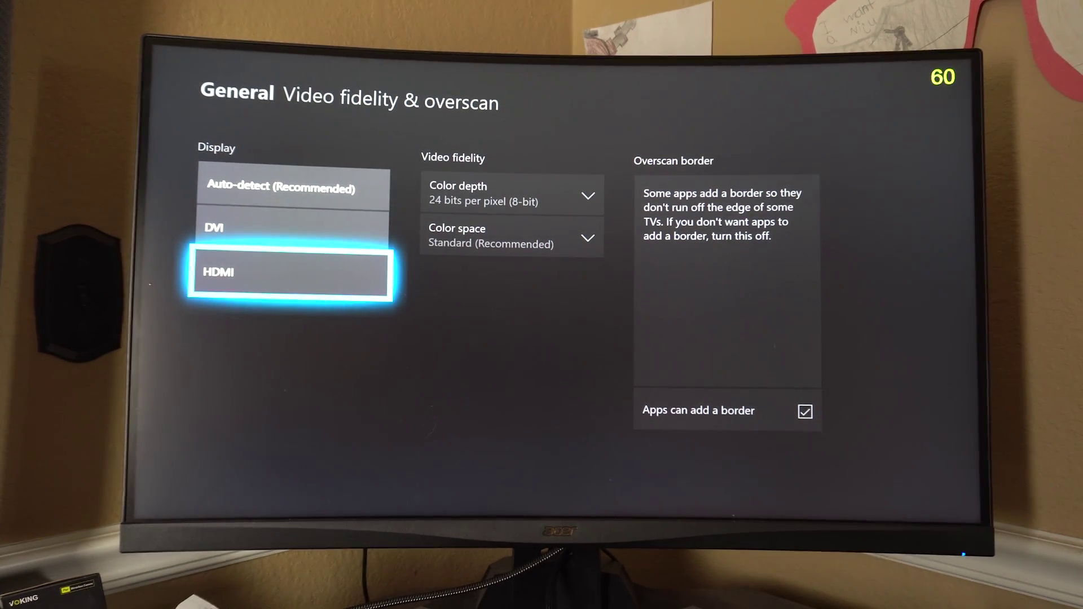
Step: Confirm the HDMI override with manual settings, then back out to TV & display options
{"action": "key", "text": "Return"}
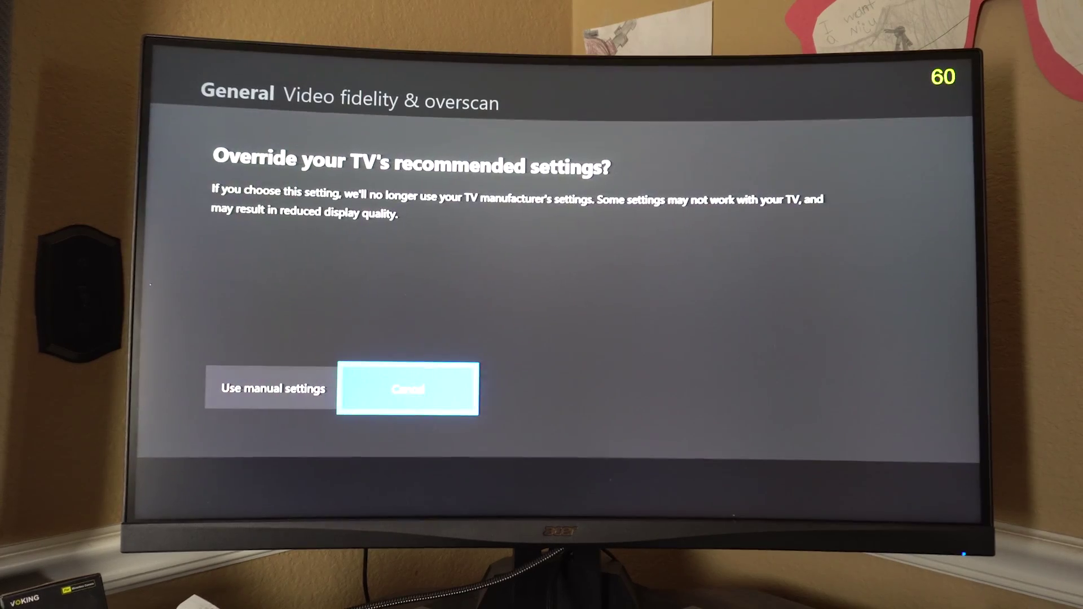
{"action": "key", "text": "Left"}
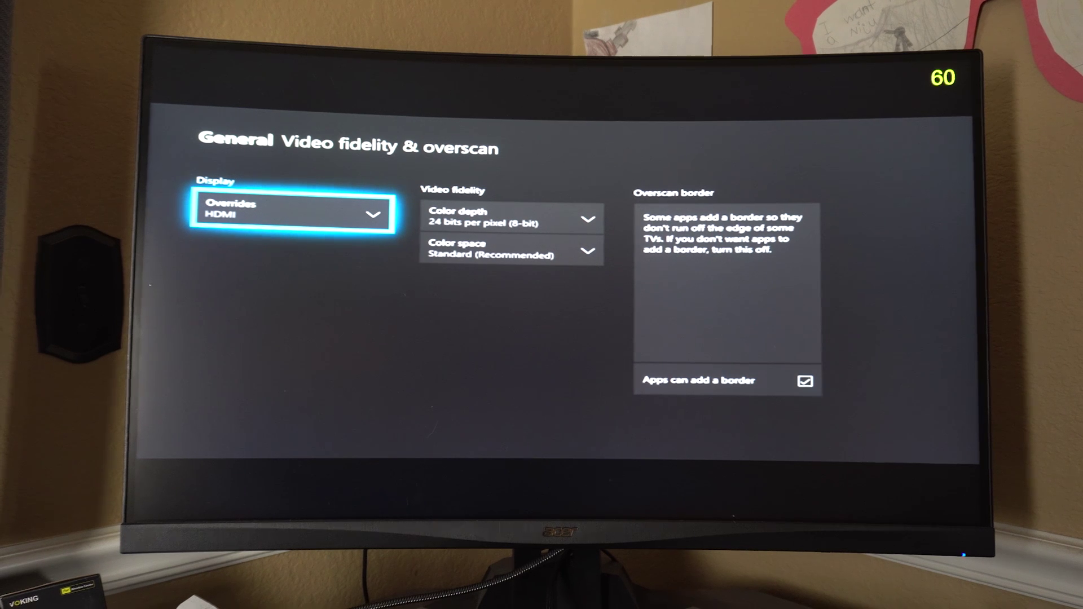
{"action": "key", "text": "Escape"}
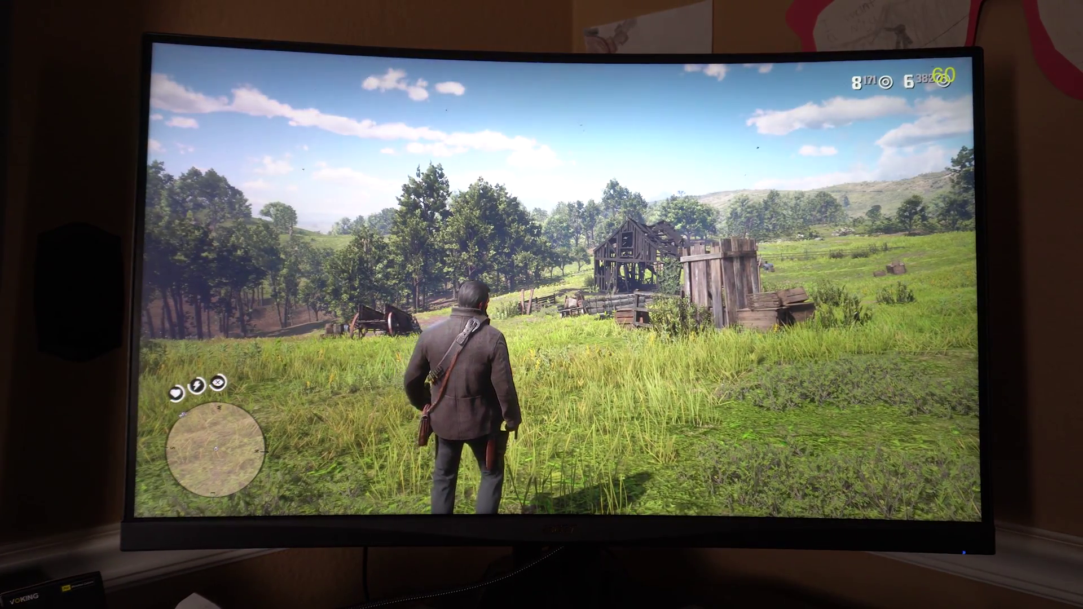
Step: Launch the console Settings from the guide over the game
{"action": "key", "text": "super"}
{"action": "key", "text": "Down"}
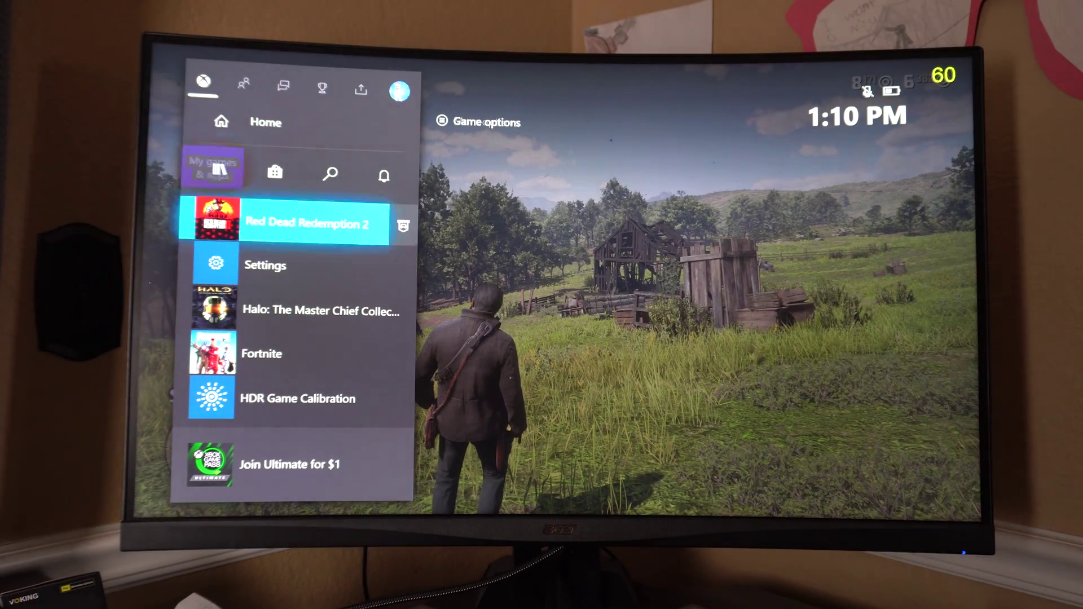
{"action": "key", "text": "Down"}
{"action": "key", "text": "Return"}
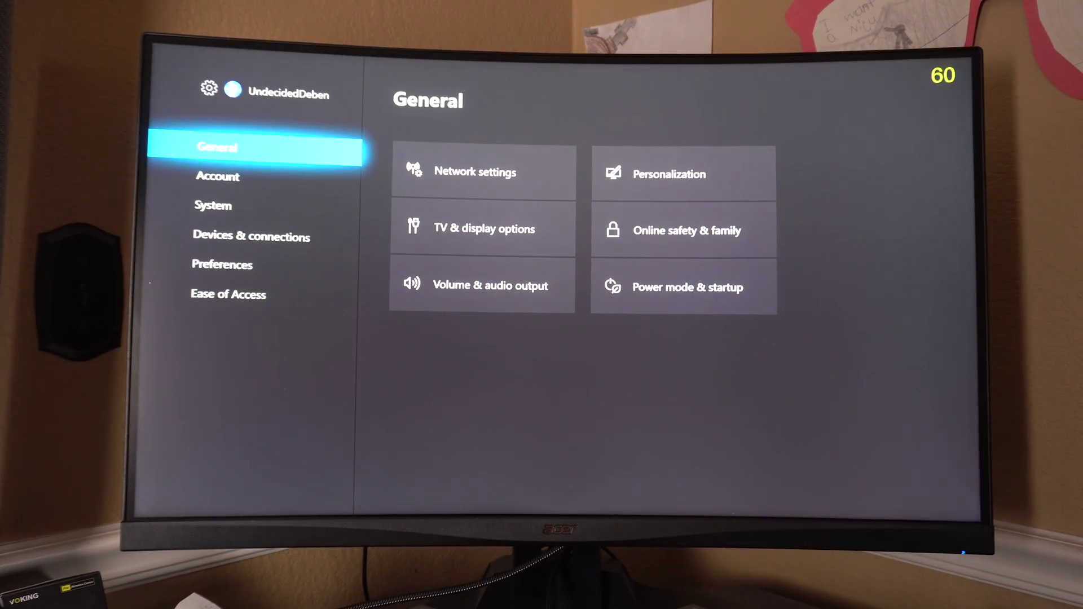
Step: Choose 120 Hz under Refresh rate in TV & display options
{"action": "key", "text": "Right"}
{"action": "key", "text": "Down"}
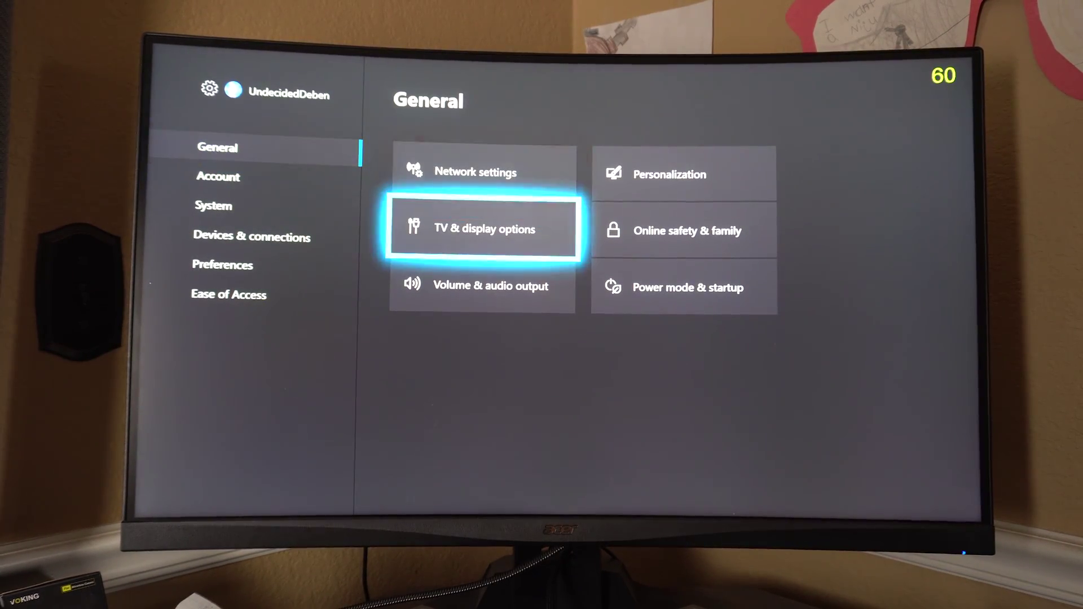
{"action": "key", "text": "Return"}
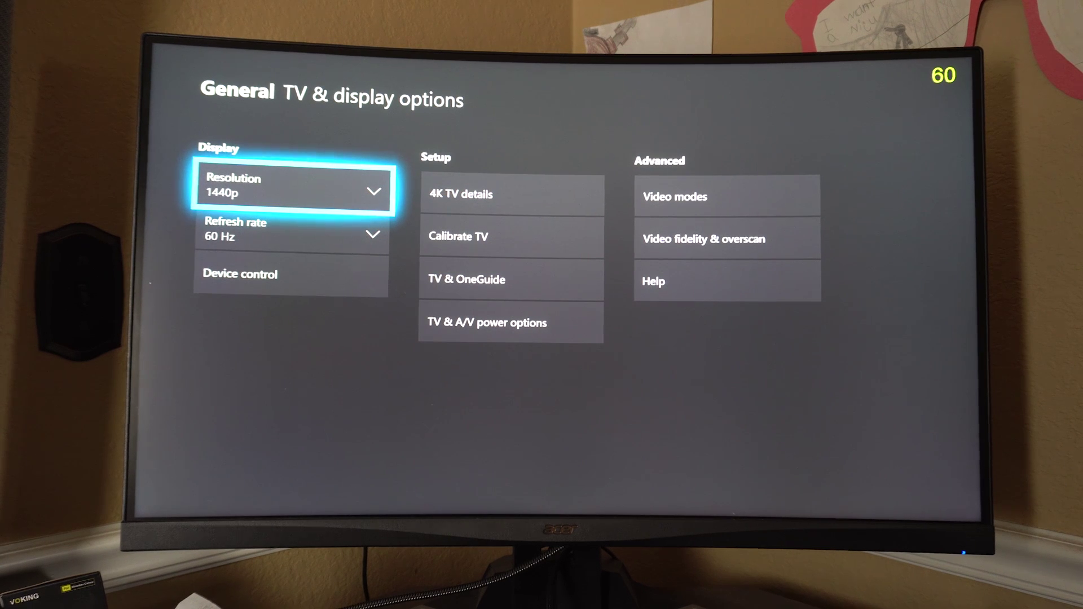
{"action": "key", "text": "Down"}
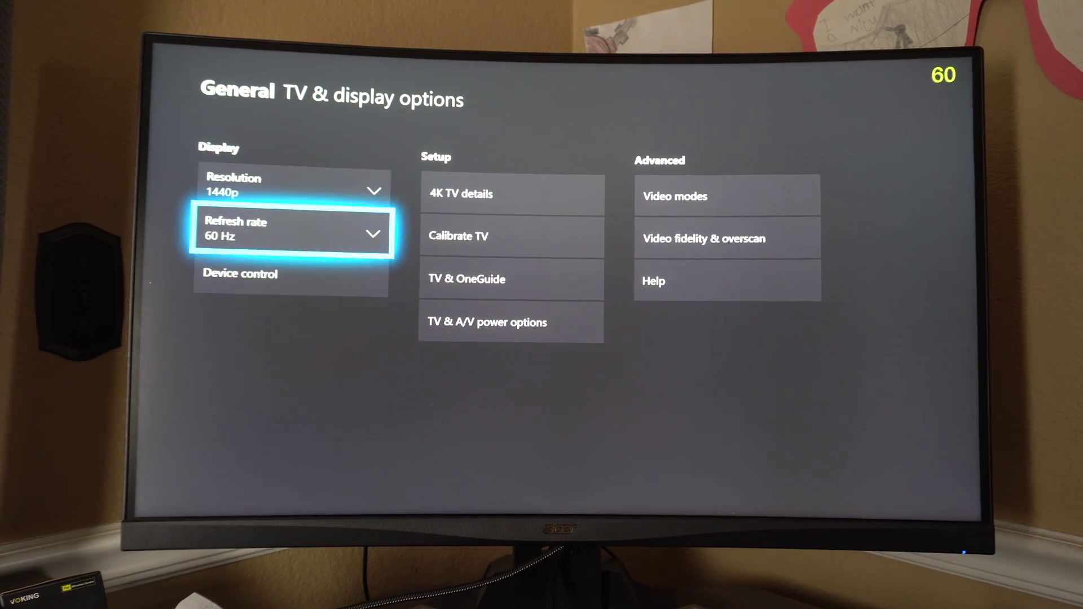
{"action": "key", "text": "Return"}
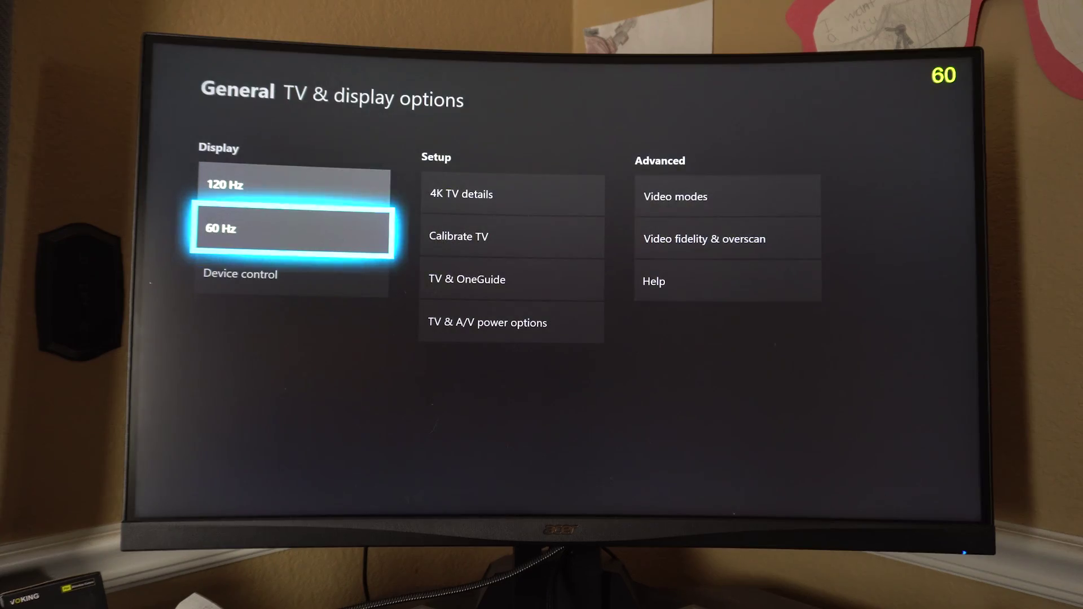
{"action": "key", "text": "Up"}
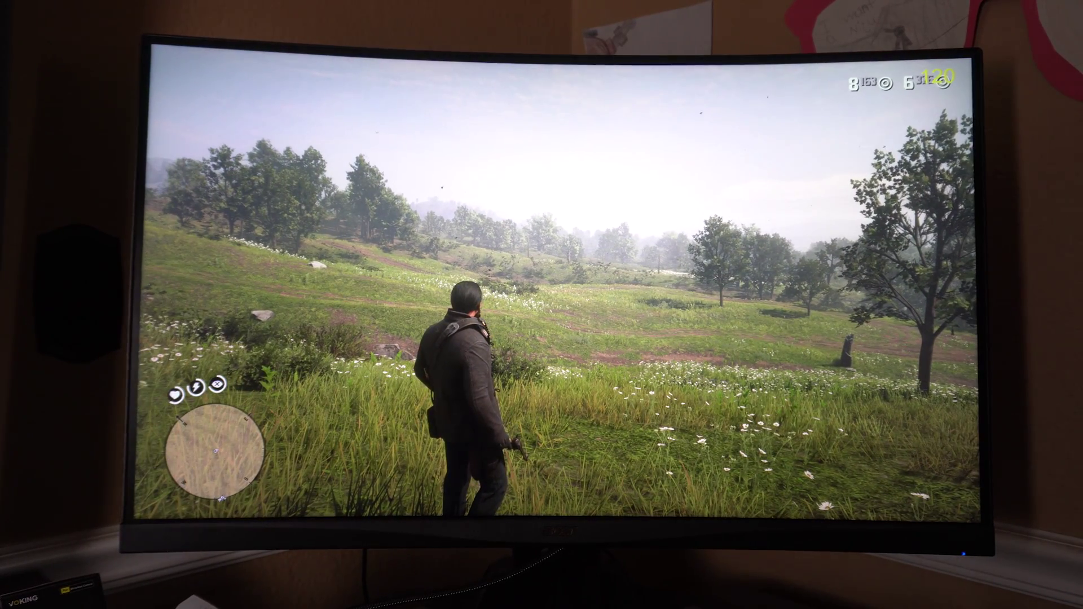
Step: Launch the console Settings from the guide over the game
{"action": "key", "text": "super"}
{"action": "key", "text": "Down"}
{"action": "key", "text": "Down"}
{"action": "key", "text": "Return"}
{"action": "key", "text": "Down"}
Step: Review the Allow 24Hz and Allow 3D Video modes options, then return to TV & display options
{"action": "key", "text": "Return"}
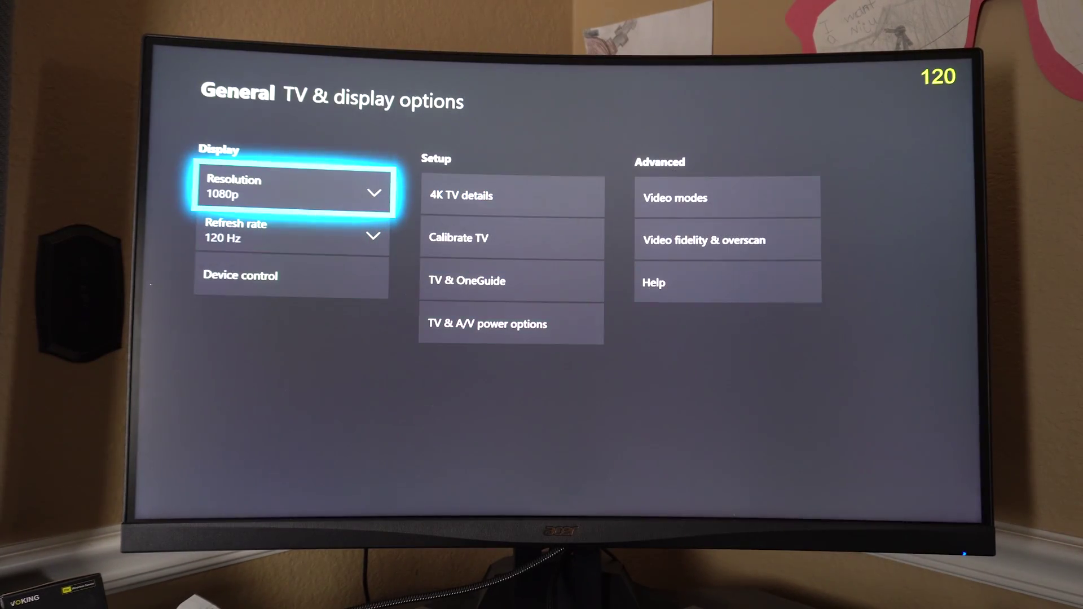
{"action": "key", "text": "Right"}
{"action": "key", "text": "Right"}
{"action": "key", "text": "Return"}
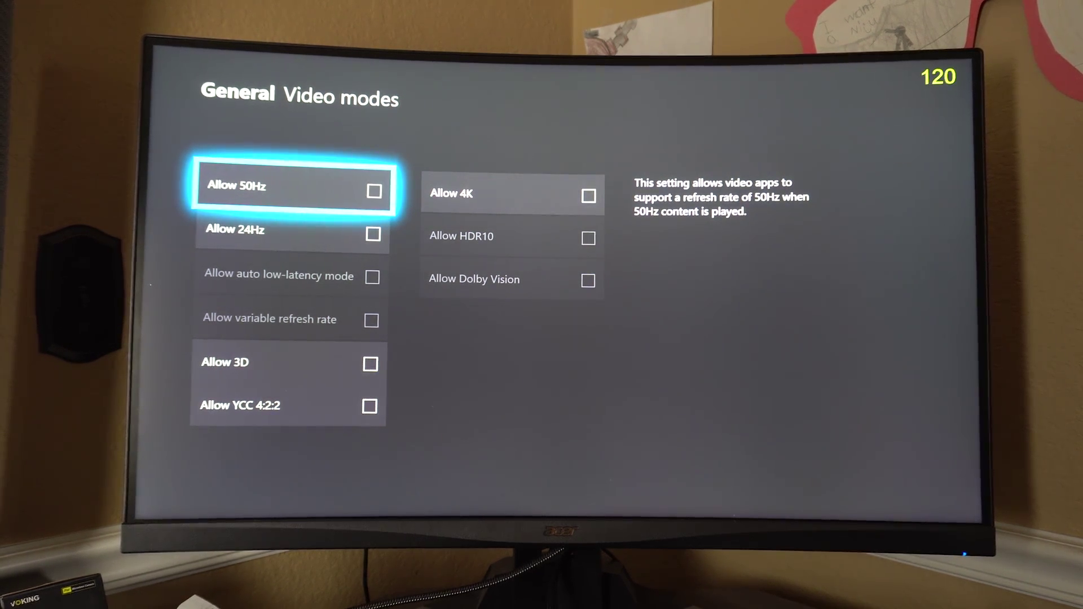
{"action": "key", "text": "Down"}
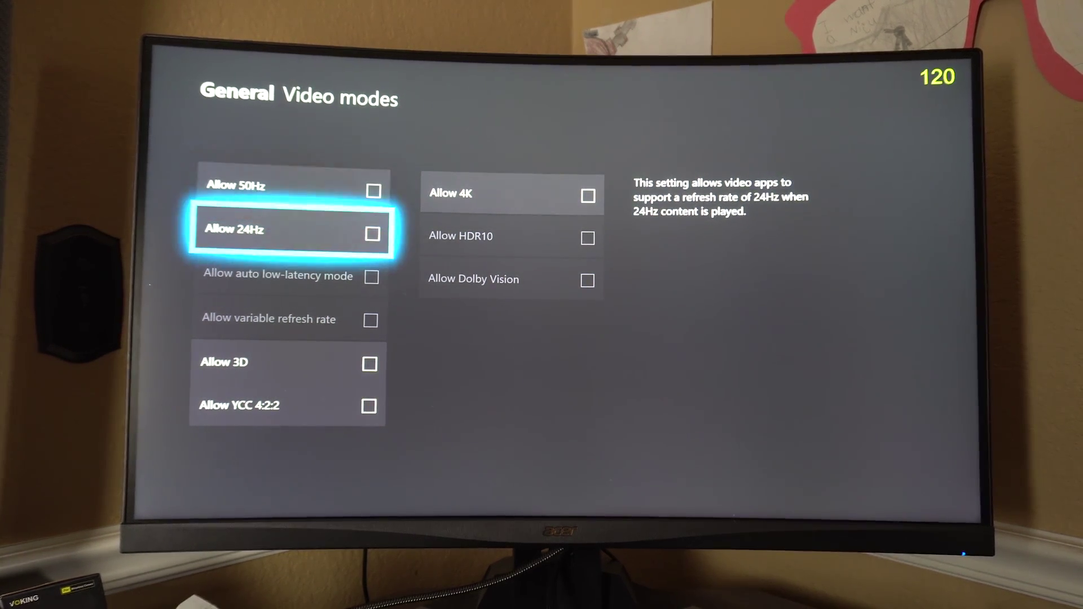
{"action": "key", "text": "Down"}
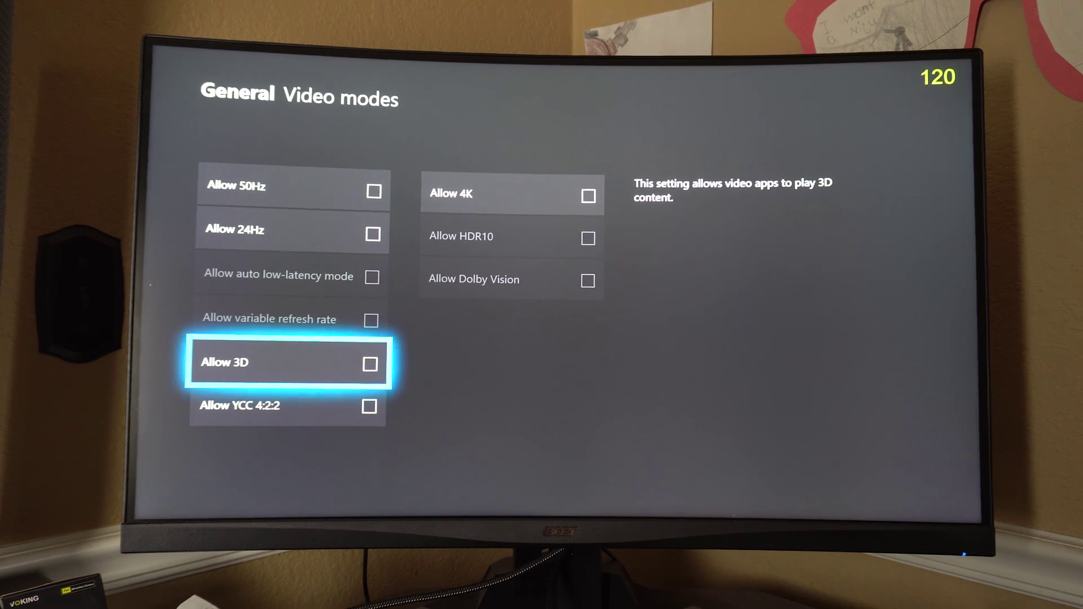
{"action": "key", "text": "Escape"}
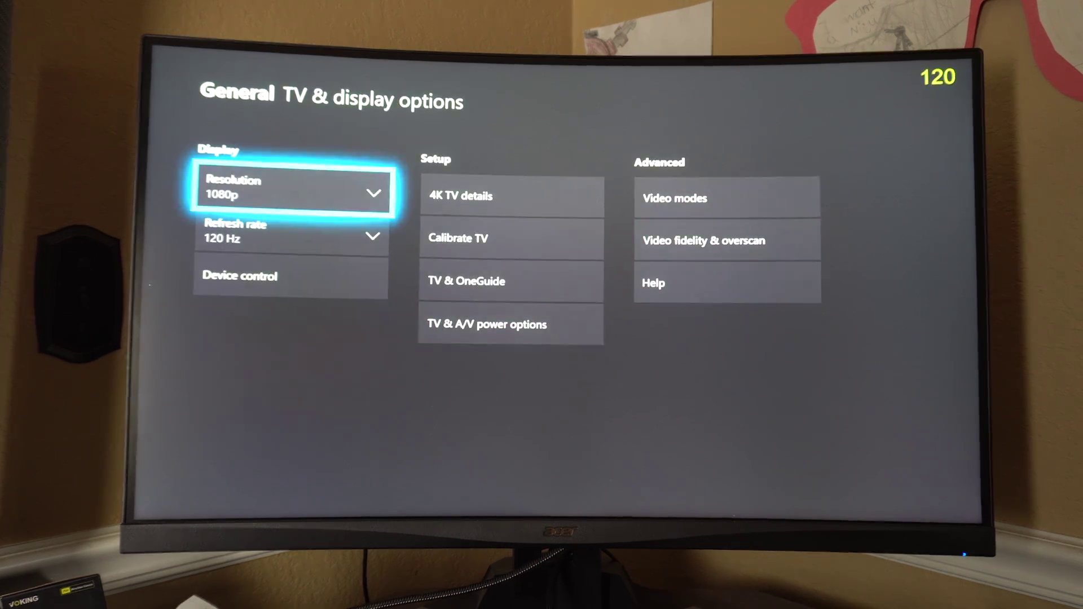
Step: Leave Settings and resume Red Dead Redemption 2 with the counter at 120
{"action": "key", "text": "Escape"}
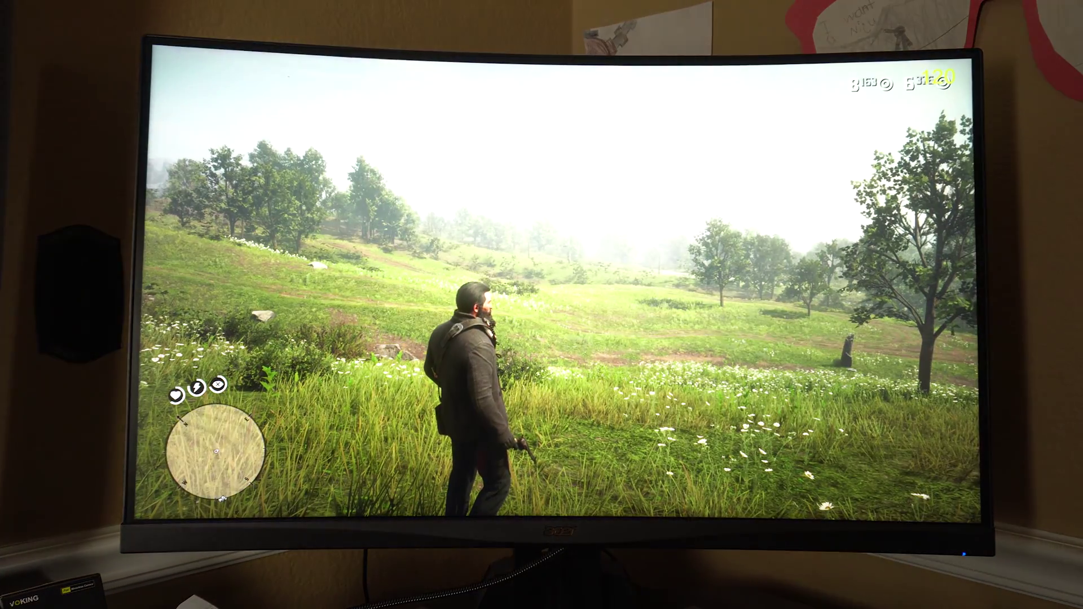